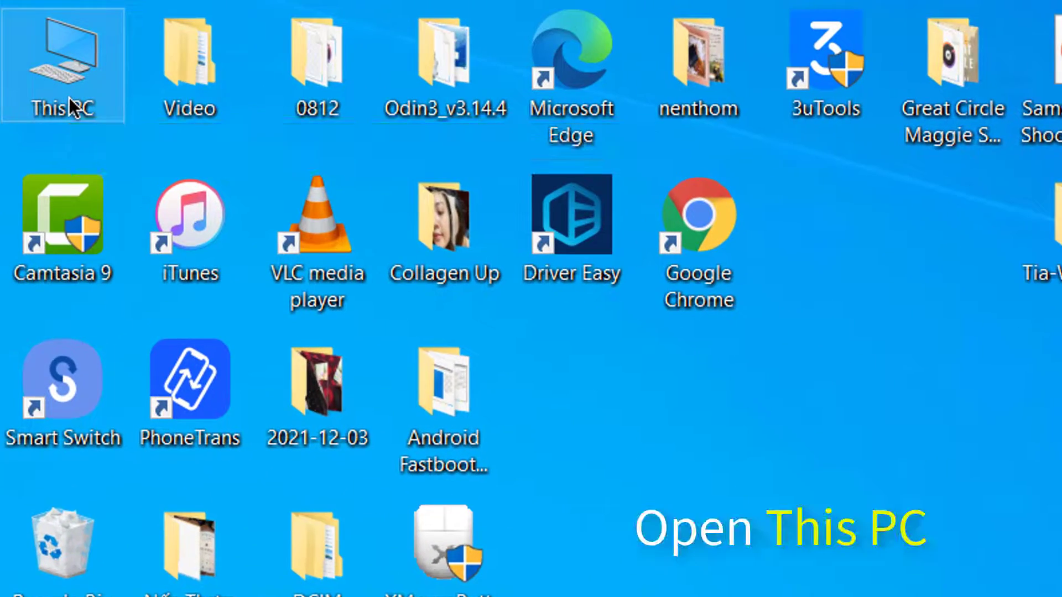
# - Open This PC to list the local disk and the connected Galaxy A12 phone
pyautogui.doubleClick(73, 108)
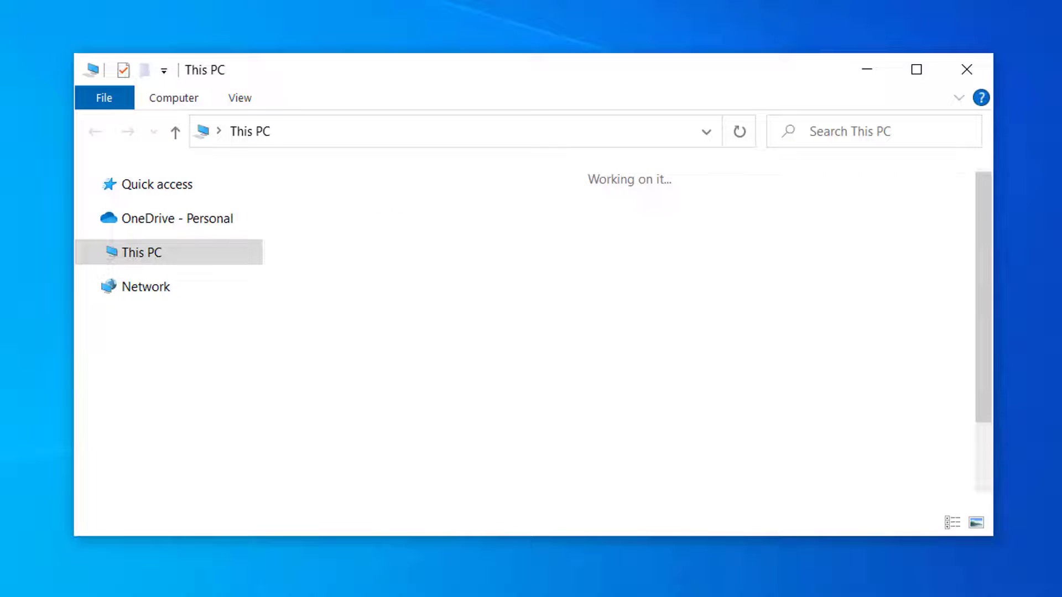
pyautogui.scroll(-3, 581, 333)
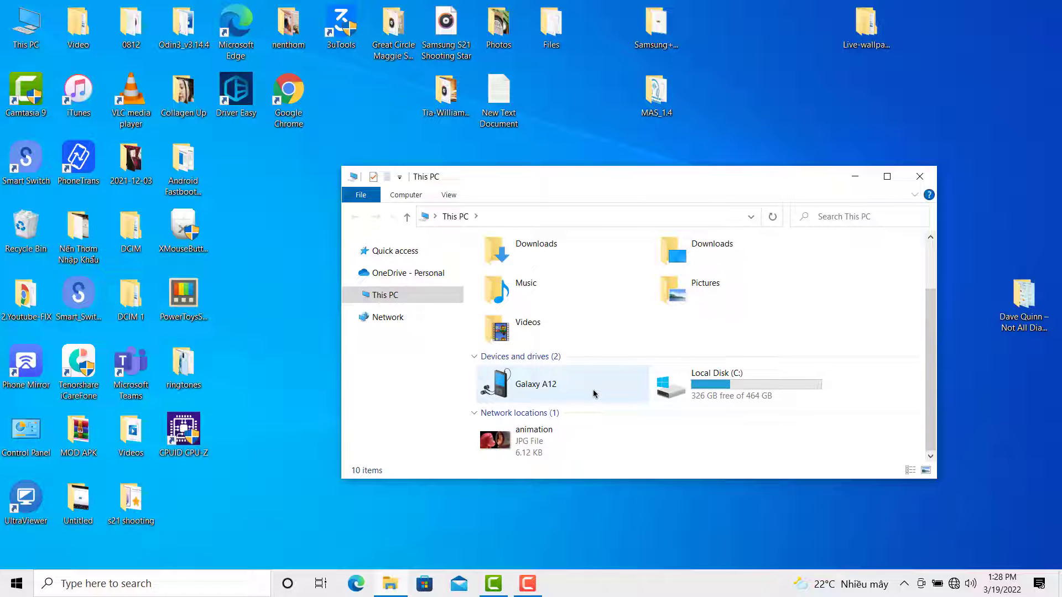
# - Go to Galaxy A12 > Phone > DCIM to show its Camera, Screenshots and ScreenRecords subfolders
pyautogui.doubleClick(551, 389)
pyautogui.doubleClick(539, 257)
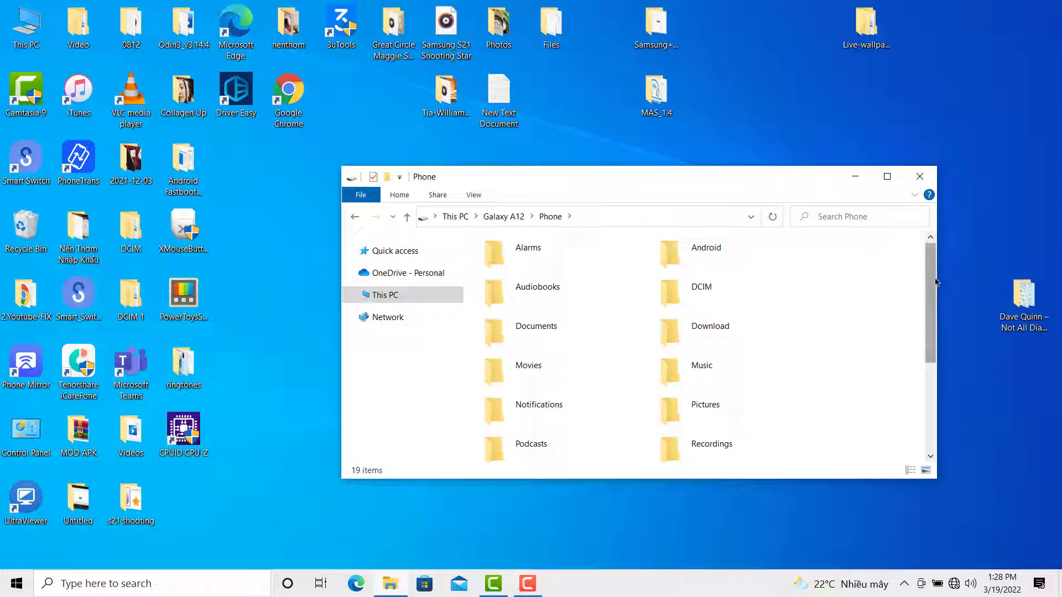
pyautogui.moveTo(933, 278)
pyautogui.mouseDown()
pyautogui.moveTo(933, 332)
pyautogui.moveTo(929, 260)
pyautogui.mouseUp()
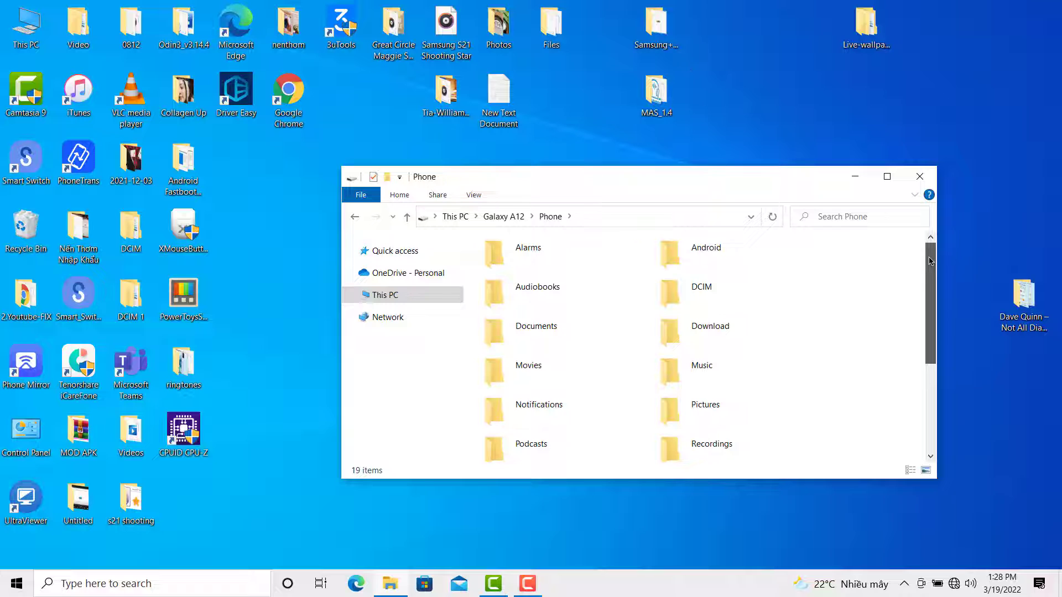
pyautogui.doubleClick(682, 291)
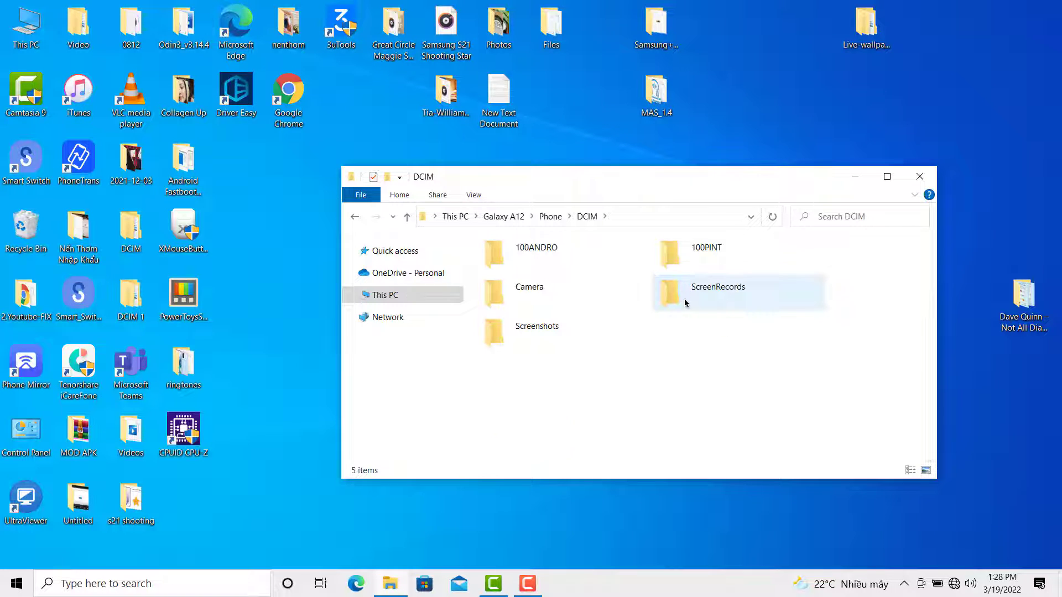
# - Copy three files, including 20220211_075517, from the phone's Camera folder
pyautogui.doubleClick(535, 290)
pyautogui.click(356, 248)
pyautogui.keyDown('ctrl'); pyautogui.click(373, 223); pyautogui.keyUp('ctrl')
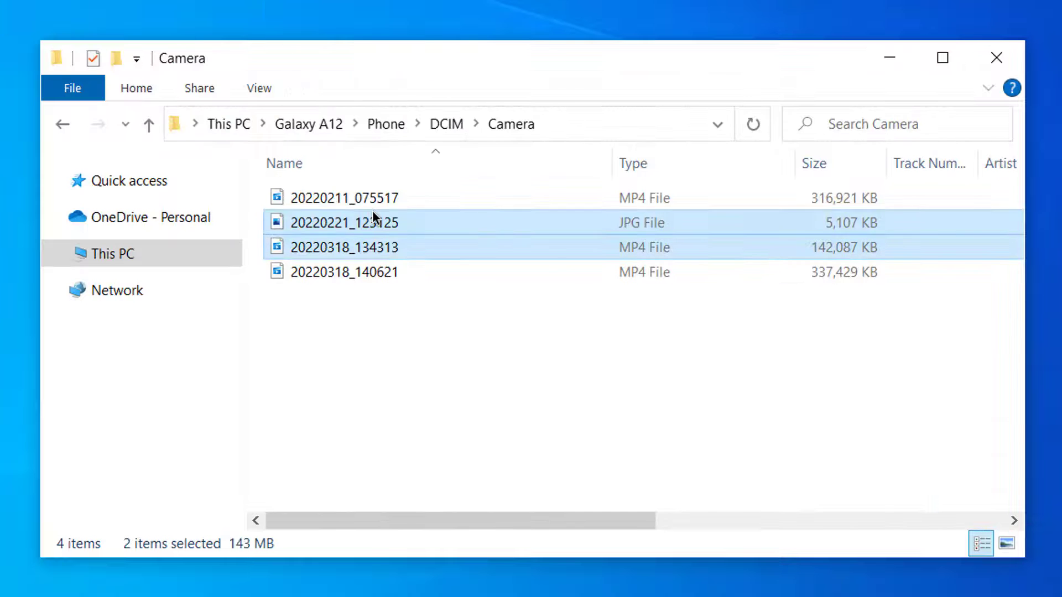
pyautogui.keyDown('ctrl'); pyautogui.click(372, 202); pyautogui.keyUp('ctrl')
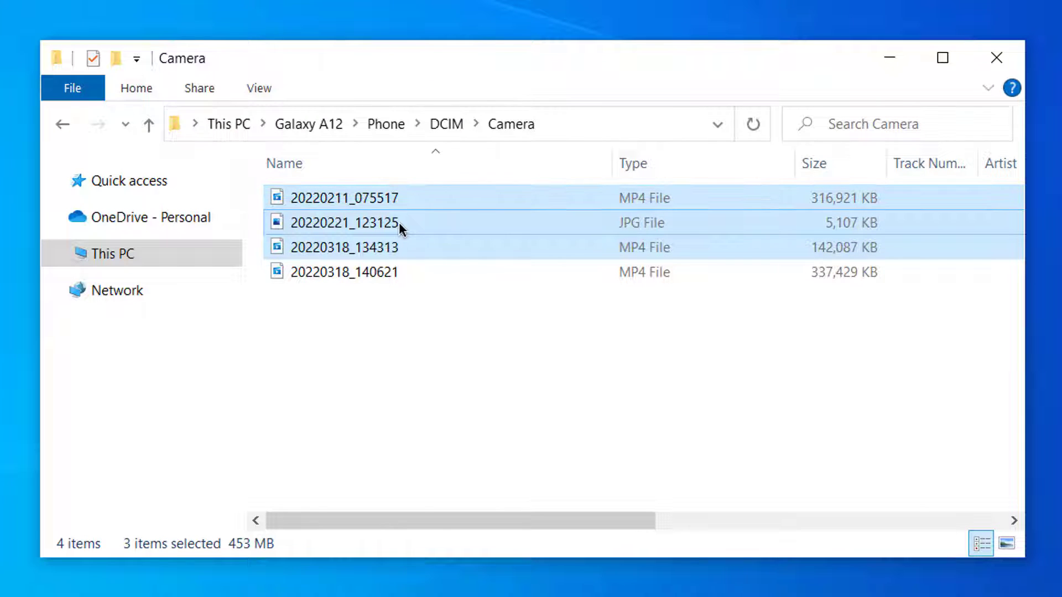
pyautogui.rightClick(399, 223)
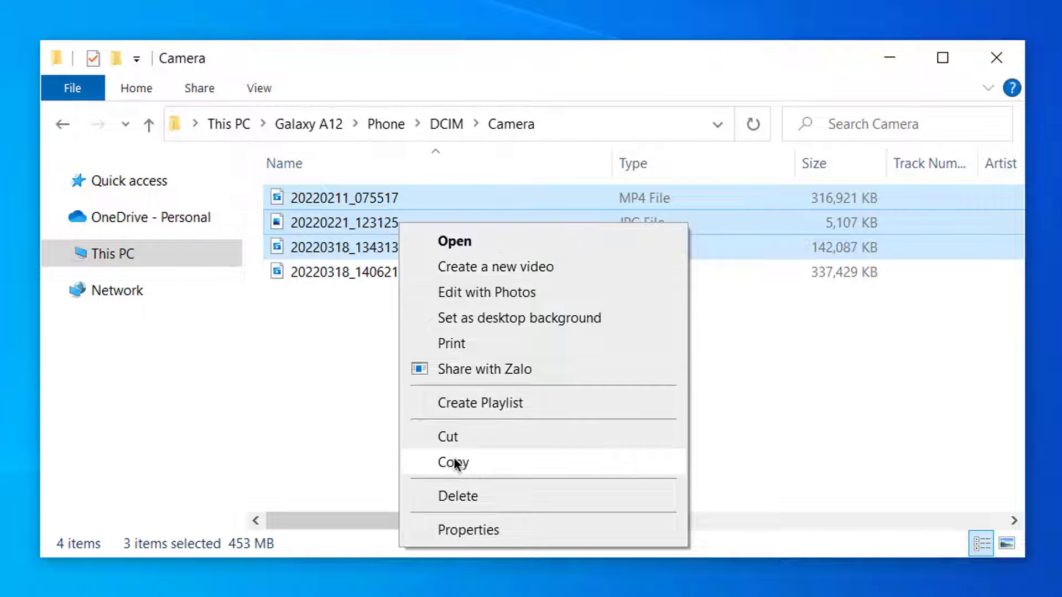
pyautogui.click(455, 464)
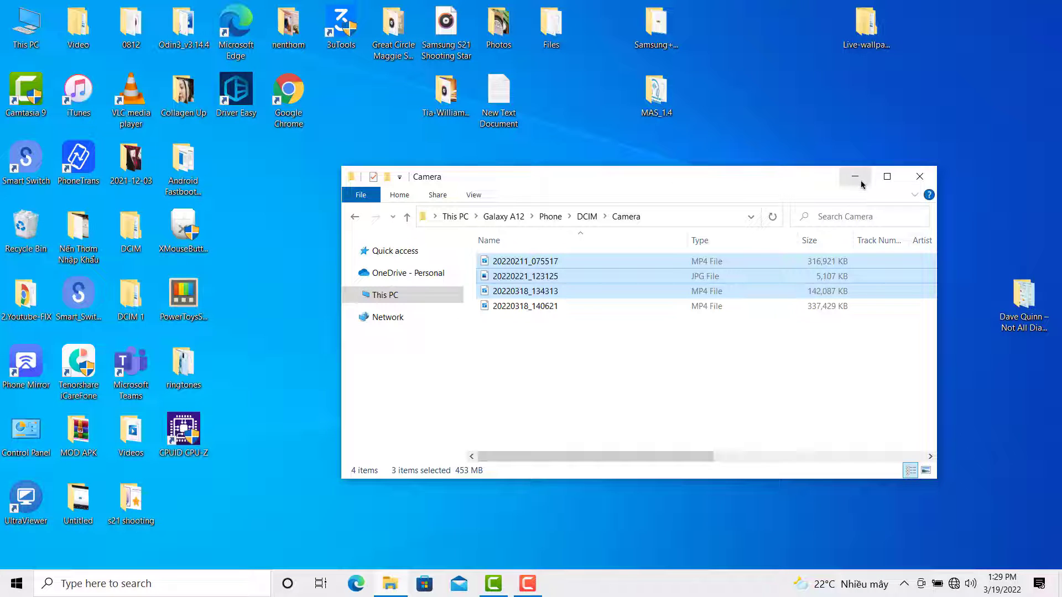
# - Minimize Explorer and paste the three copied files onto the desktop
pyautogui.click(856, 177)
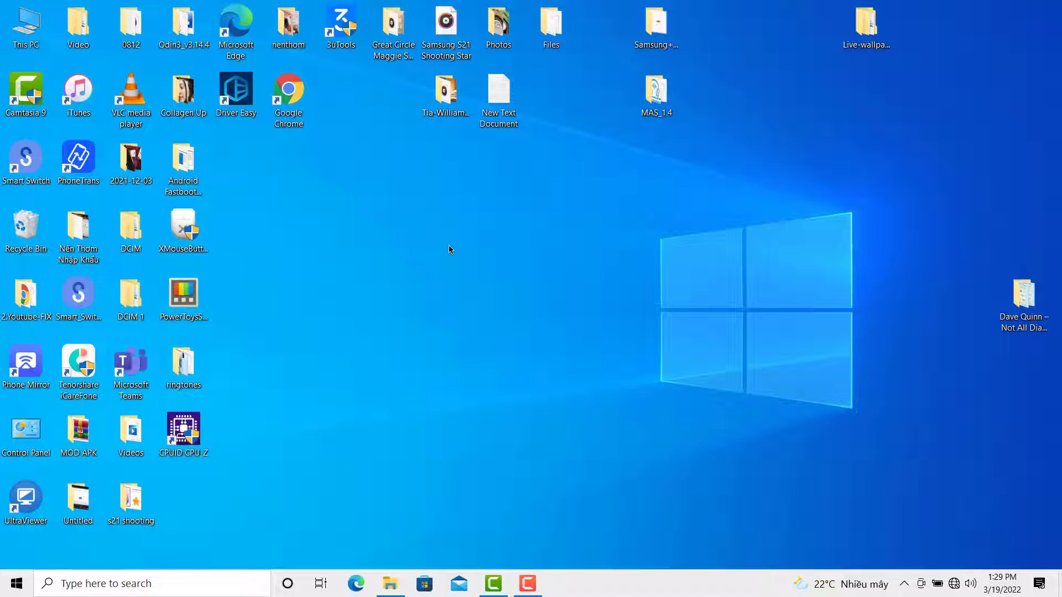
pyautogui.rightClick(446, 241)
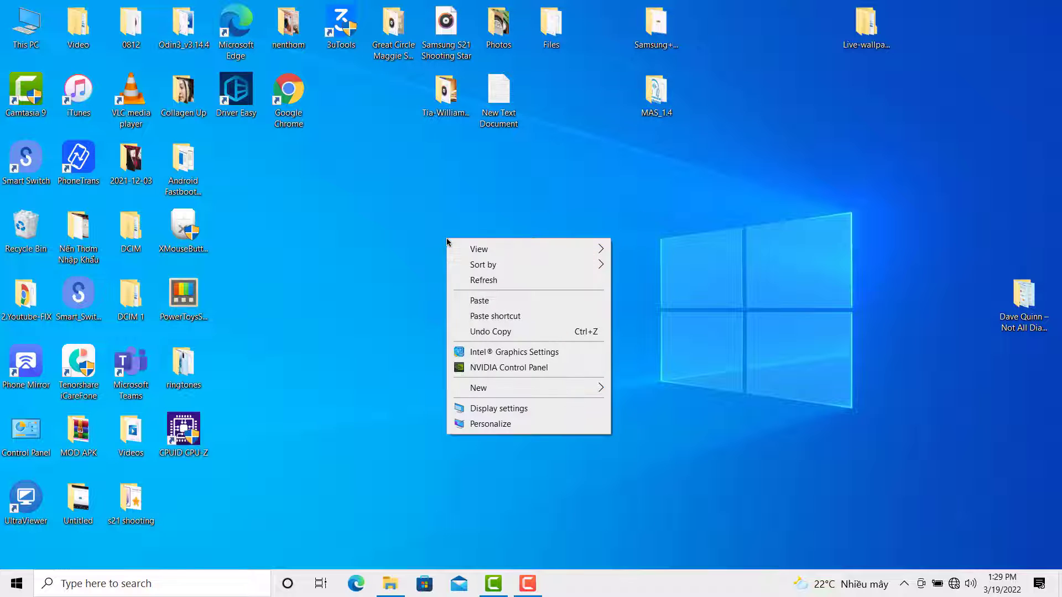
pyautogui.click(489, 303)
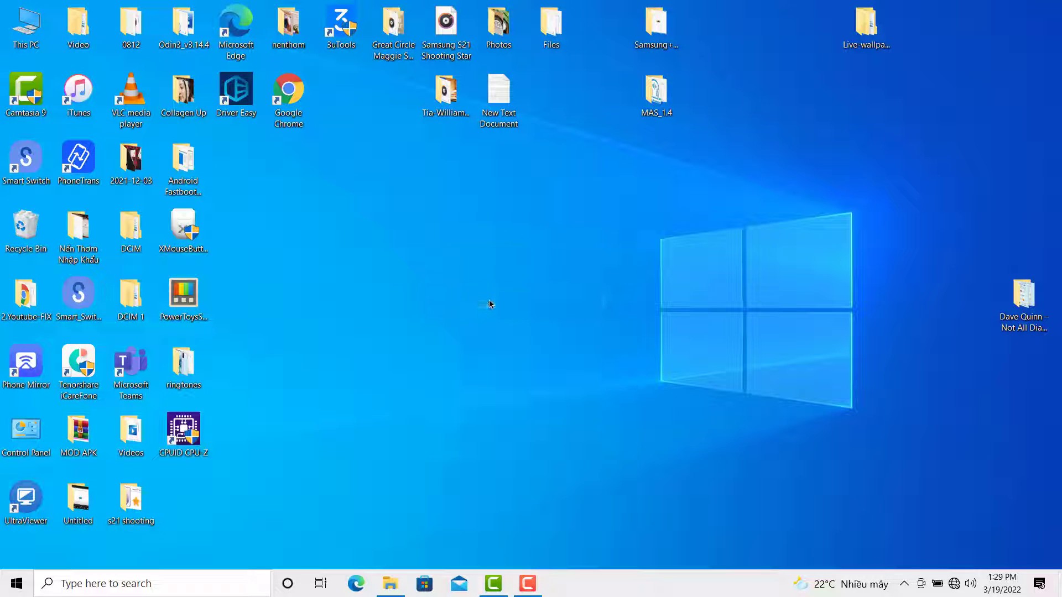